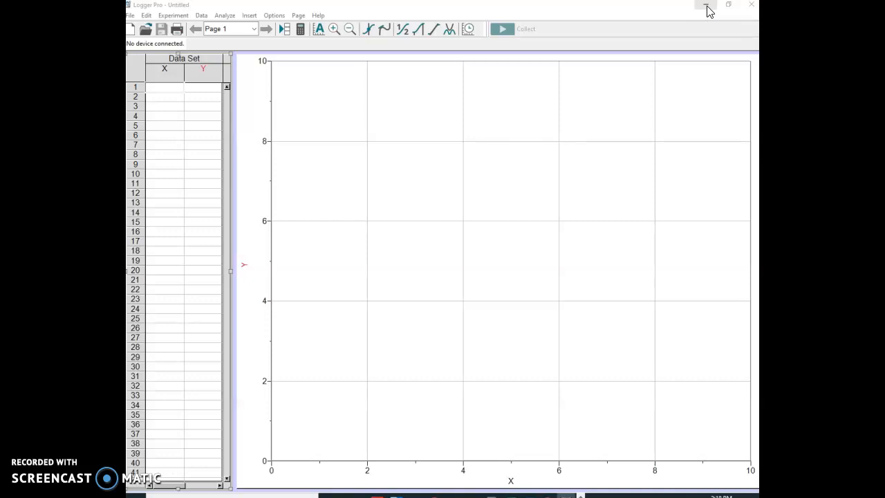
Check the lab files in the Kinetics folder window, and return to Logger Pro to start opening an existing file.
left_click(707, 8)
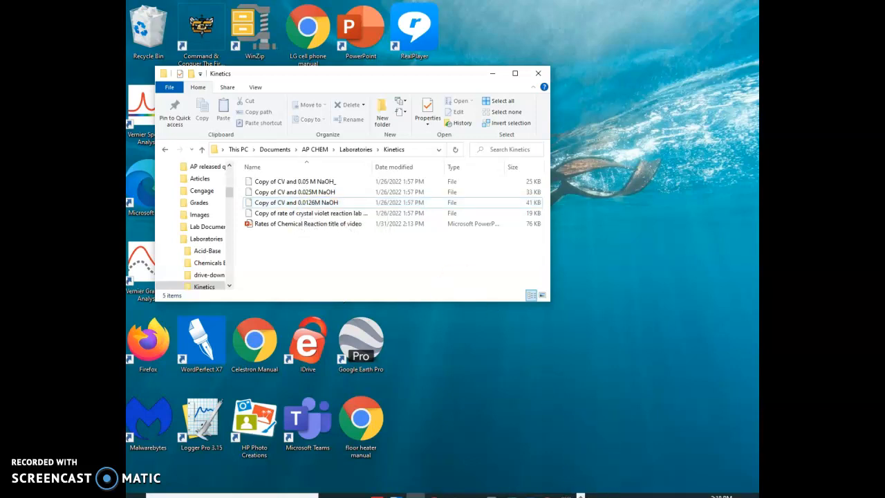
left_click(380, 496)
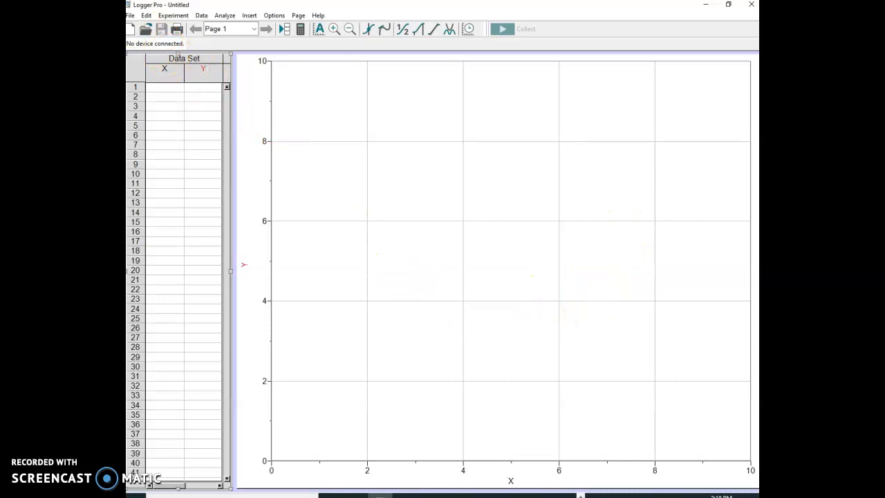
left_click(131, 15)
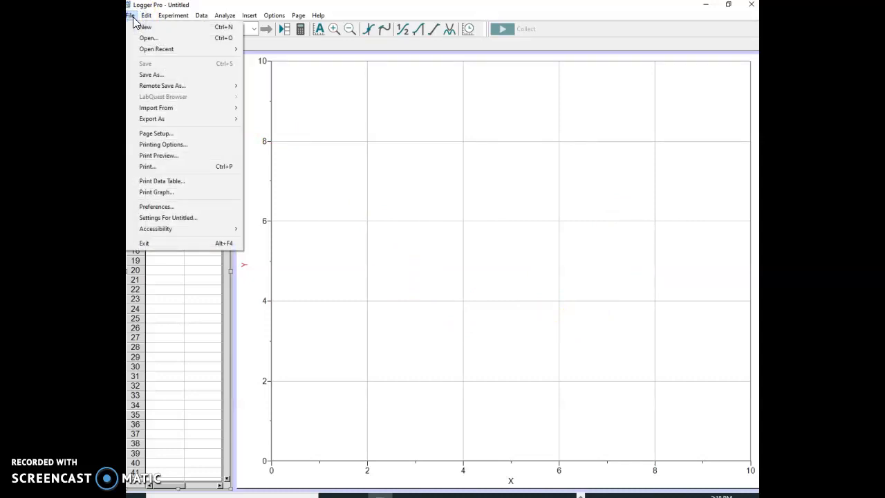
left_click(145, 39)
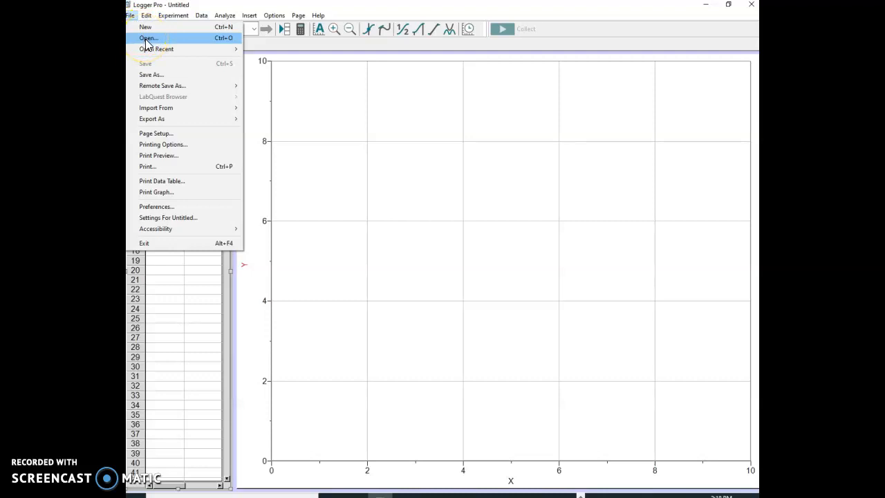
mouse_move(153, 51)
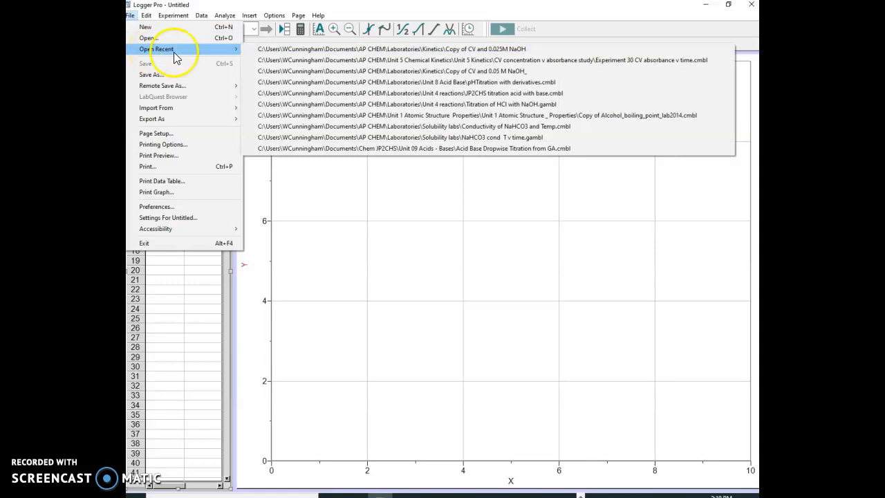
left_click(147, 38)
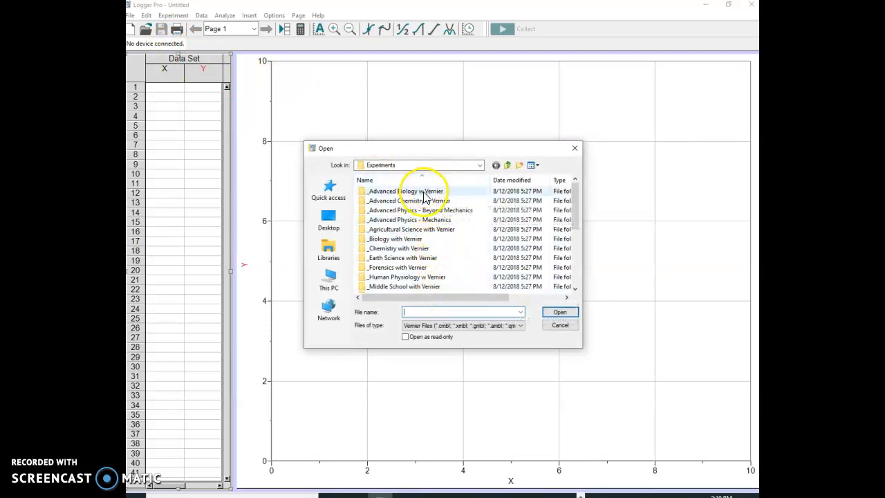
Browse to the Kinetics folder inside Documents, AP CHEM, Laboratories.
left_click(329, 278)
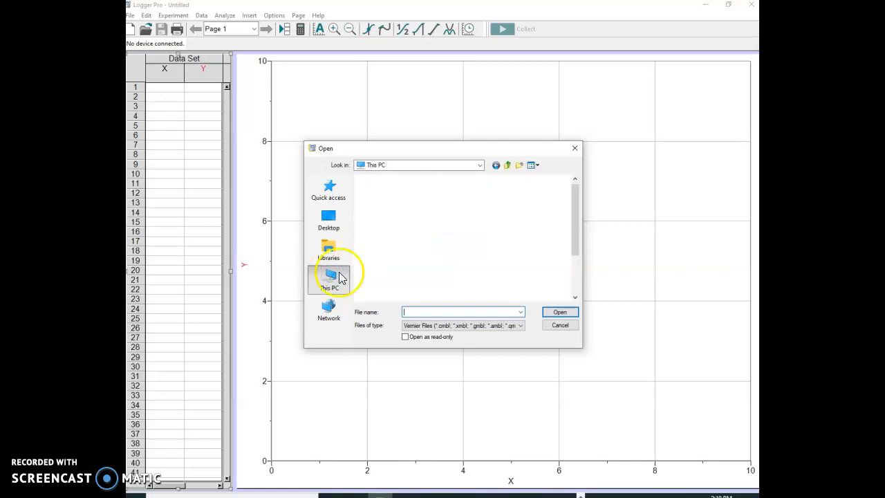
double_click(400, 253)
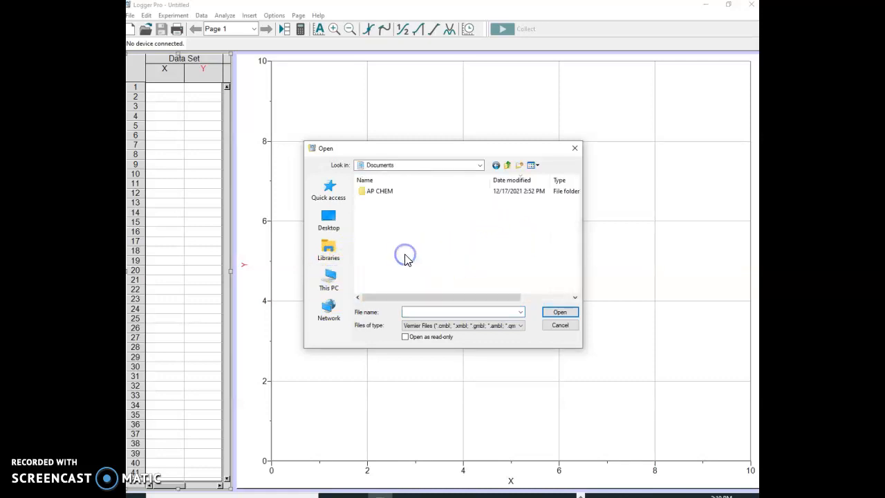
double_click(400, 192)
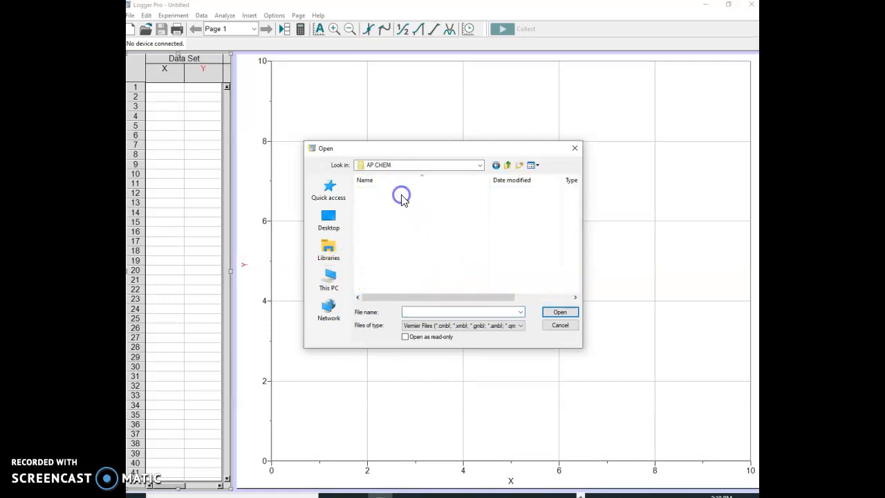
scroll(415, 207, "down", 7)
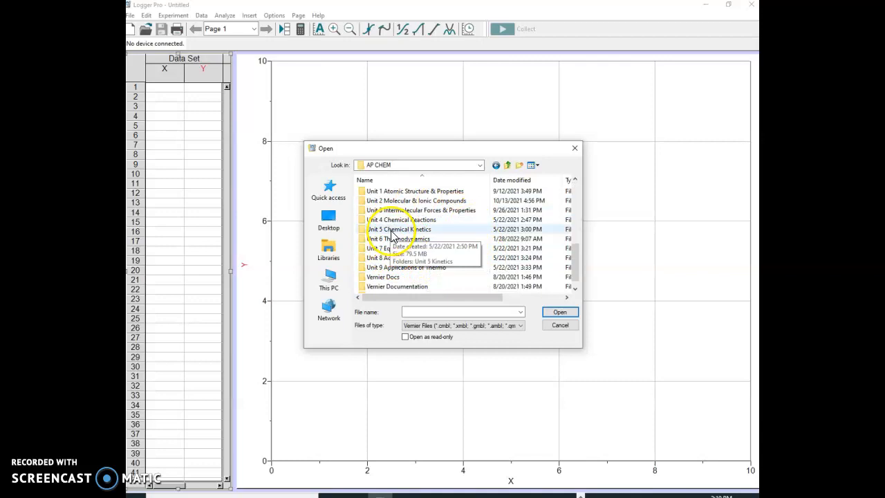
scroll(418, 239, "up", 1)
scroll(418, 240, "up", 3)
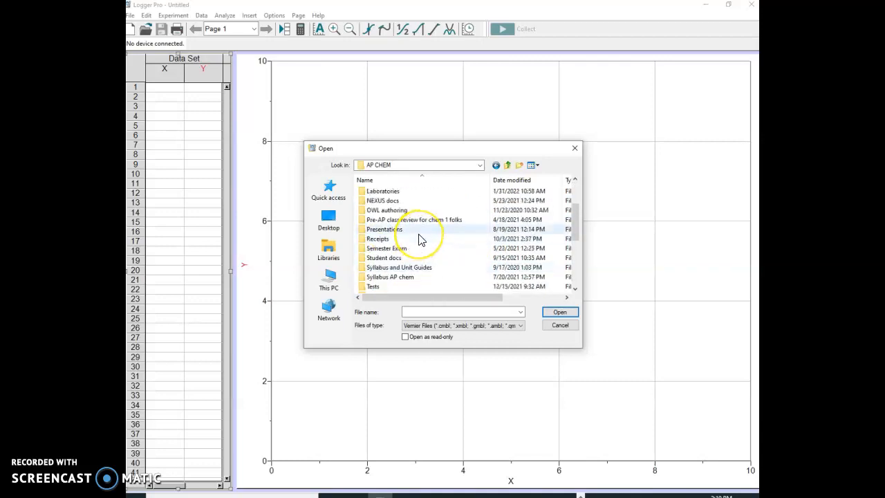
scroll(418, 239, "up", 2)
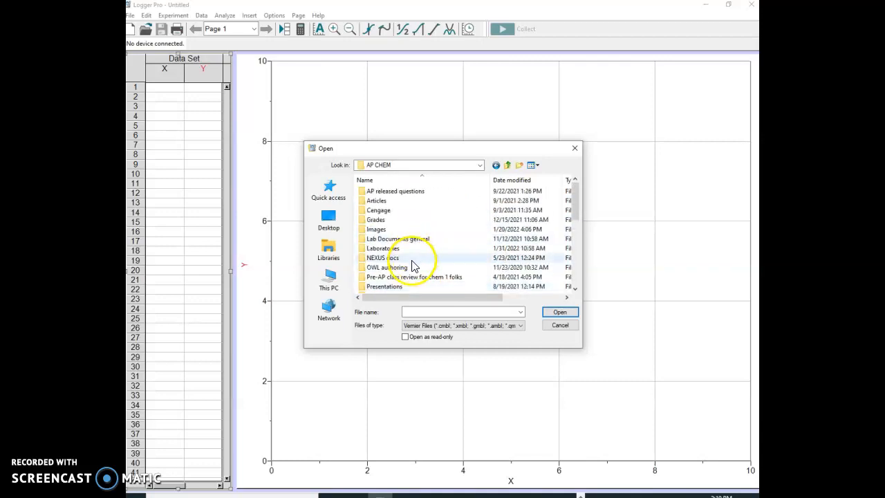
double_click(406, 253)
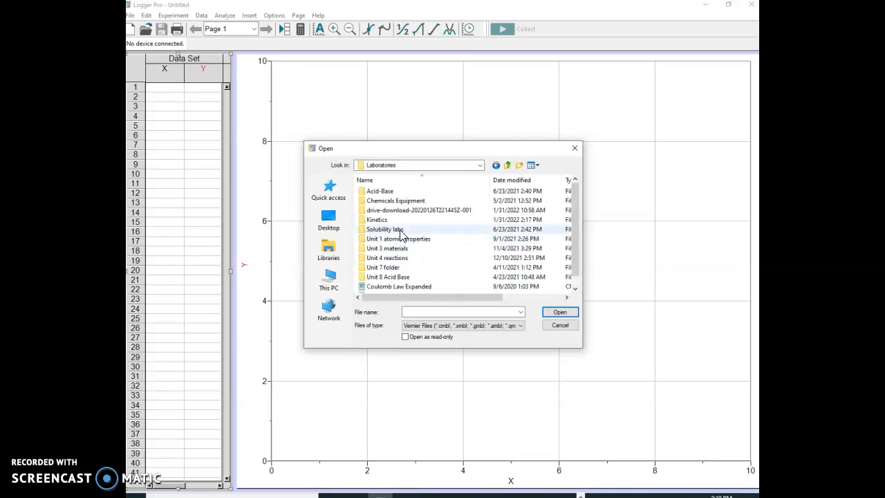
double_click(399, 222)
left_click(384, 202)
left_click(484, 211)
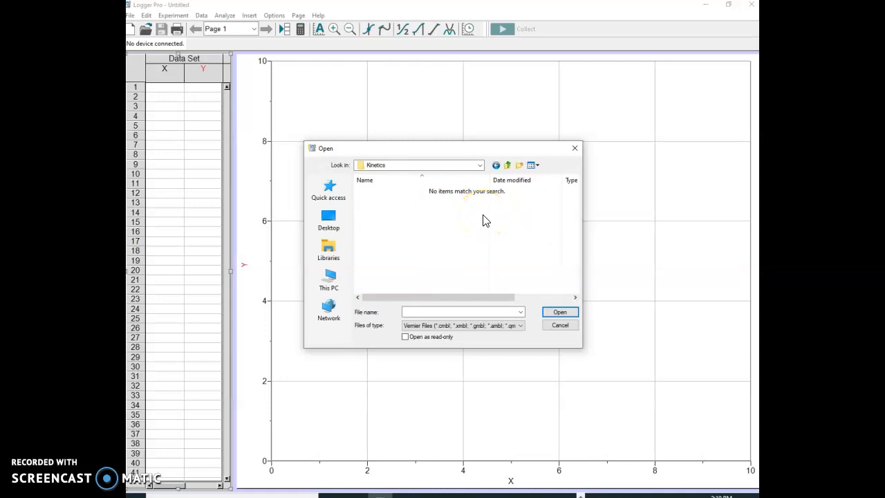
Check the file names in the Kinetics folder window, and open "Copy of CV and 0.05 M NaOH_" by its name, accepting the compatibility notice.
left_click(423, 312)
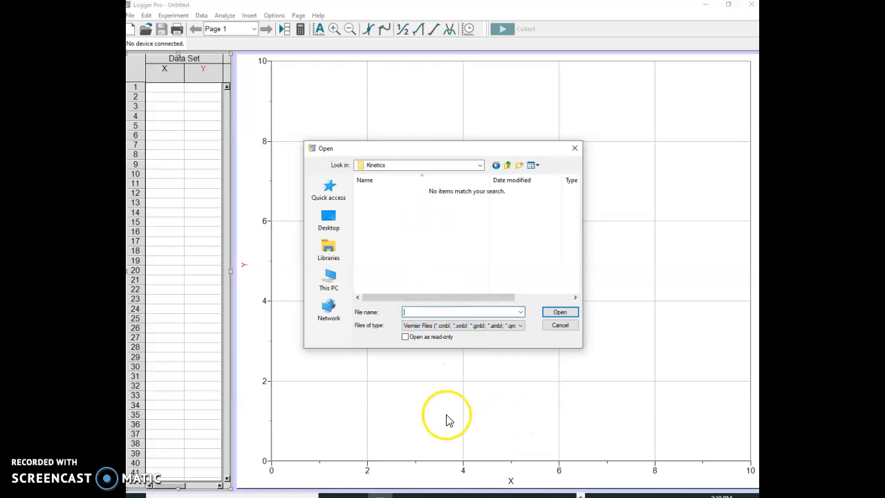
key("alt+Tab")
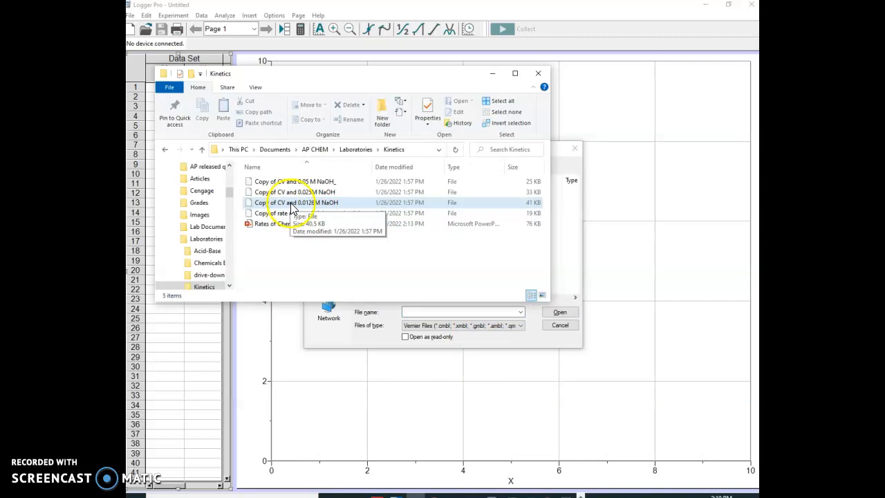
left_click(420, 311)
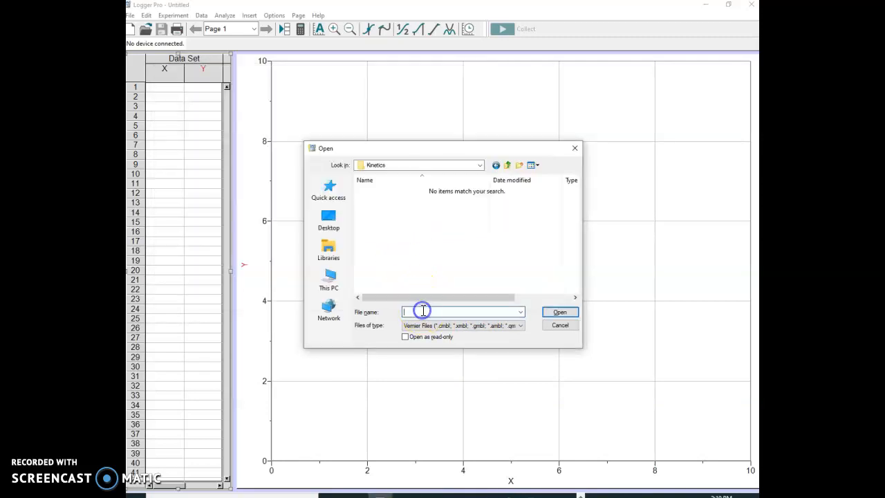
type("Copy of")
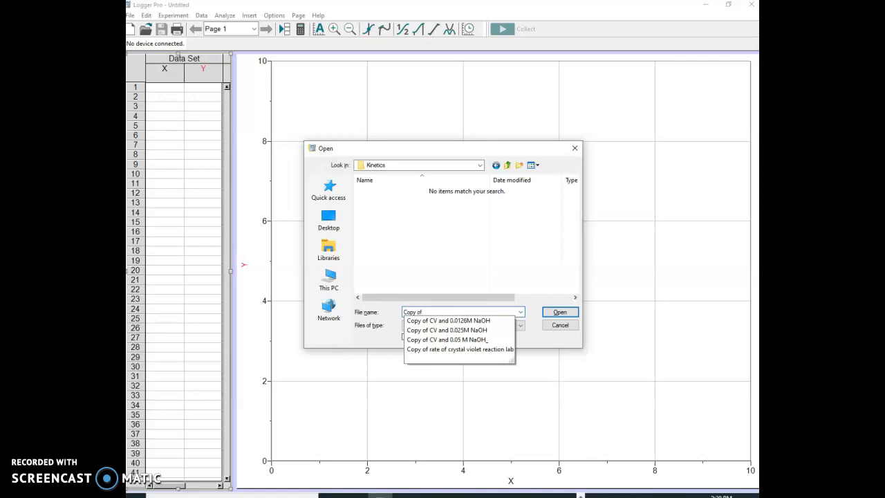
left_click(460, 322)
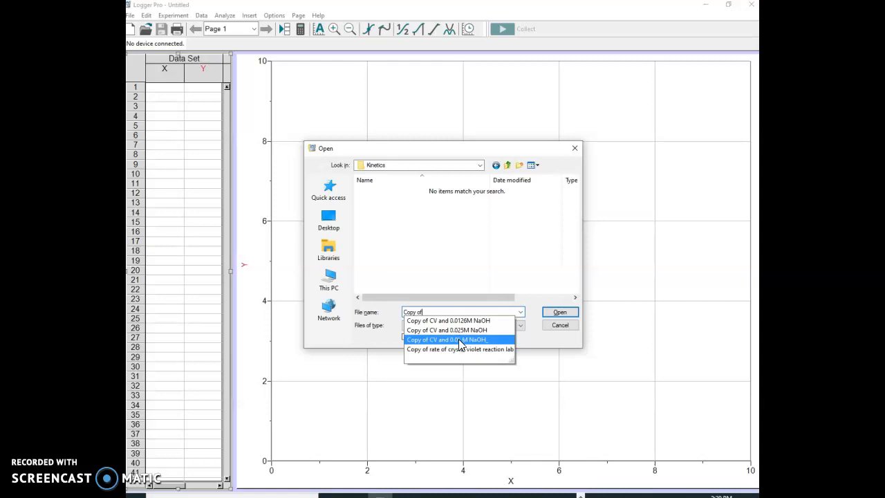
left_click(460, 341)
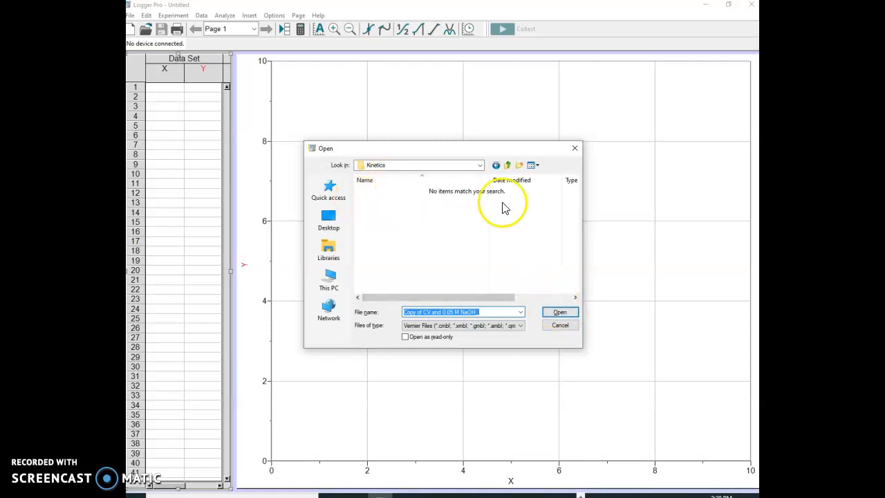
left_click(560, 312)
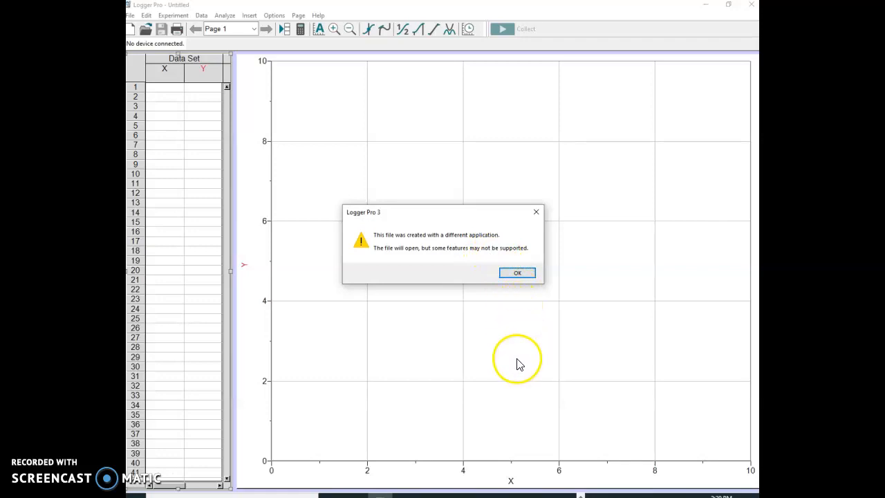
left_click(513, 273)
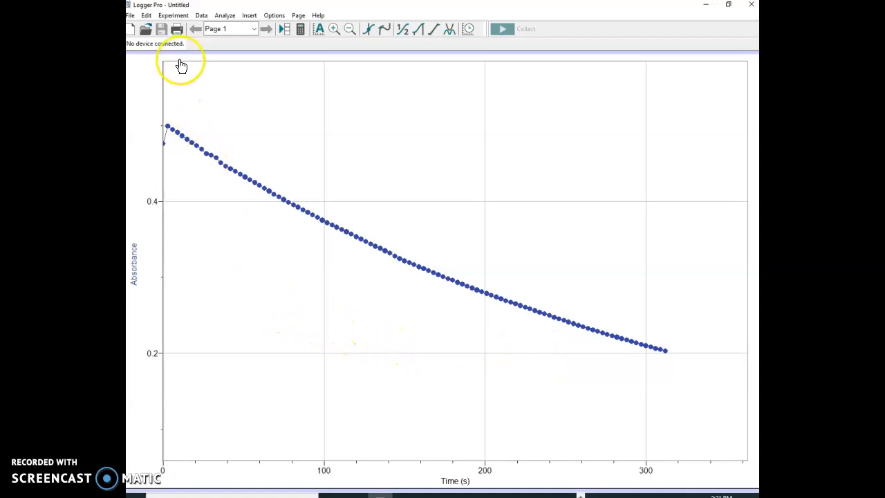
Start a new calculated column named ln(absorbance) with the short name lnabs, keeping Data Set 1 as its destination.
left_click(202, 15)
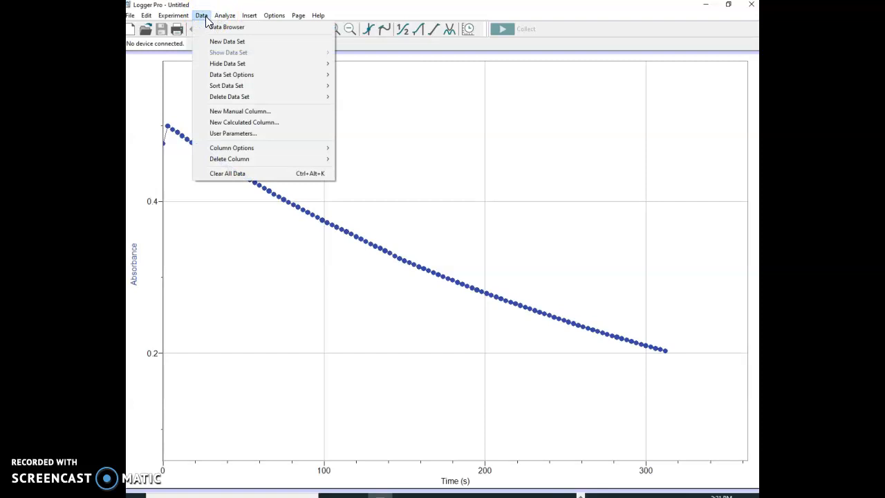
left_click(232, 121)
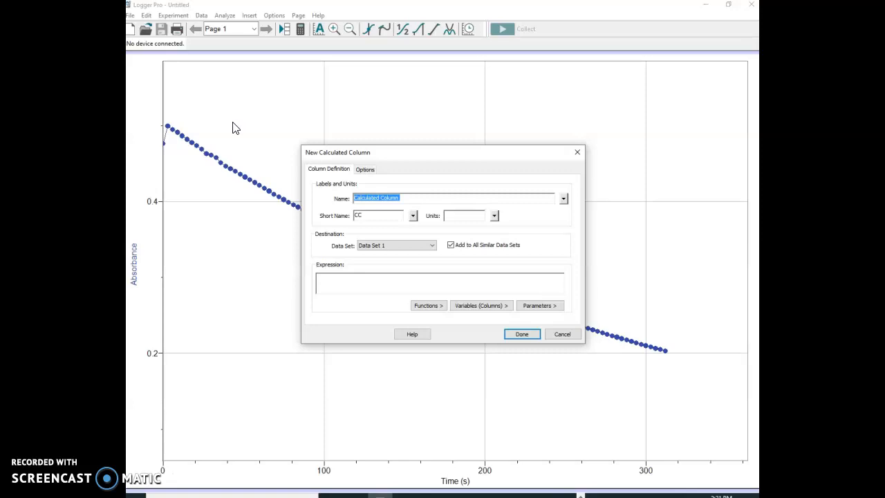
key("BackSpace")
key("Tab")
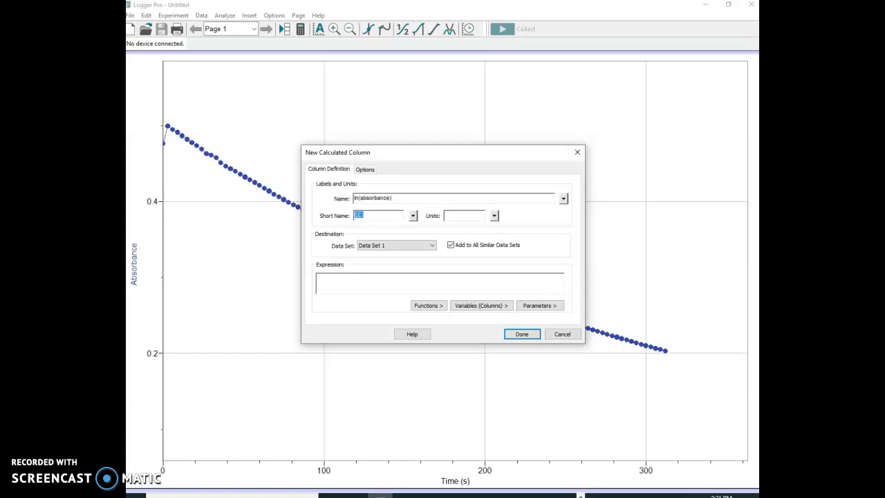
type("lnabs")
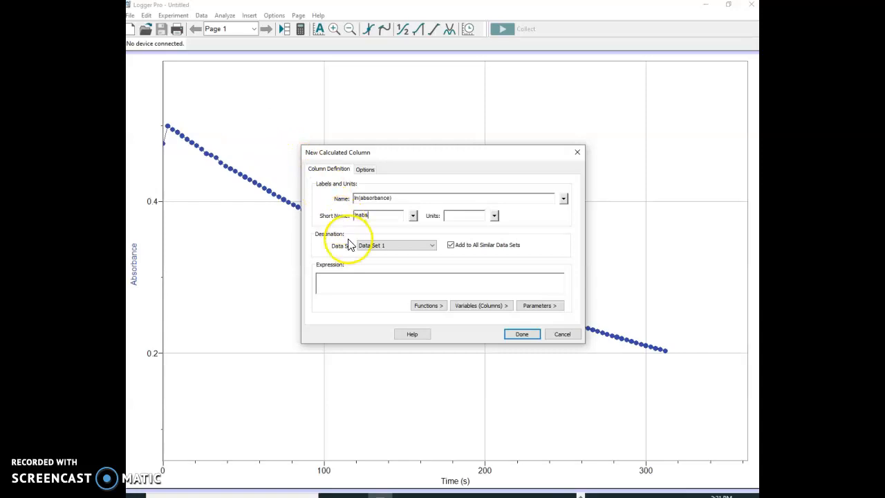
left_click(433, 246)
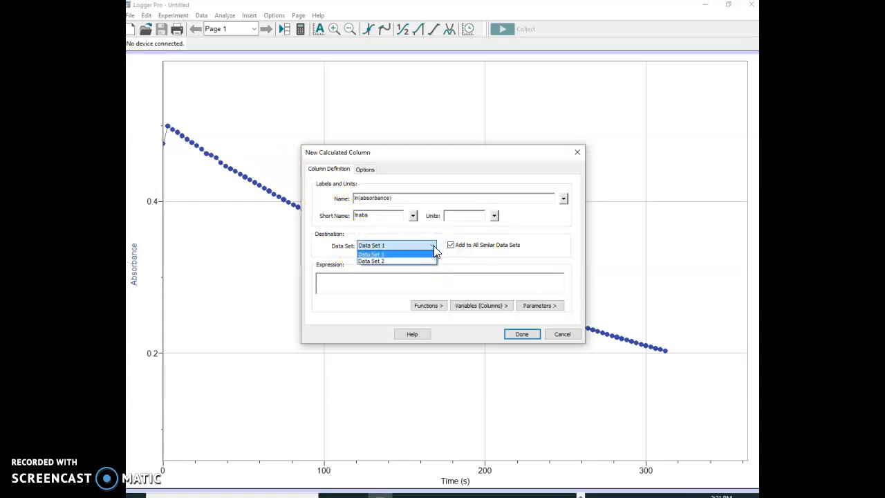
left_click(433, 247)
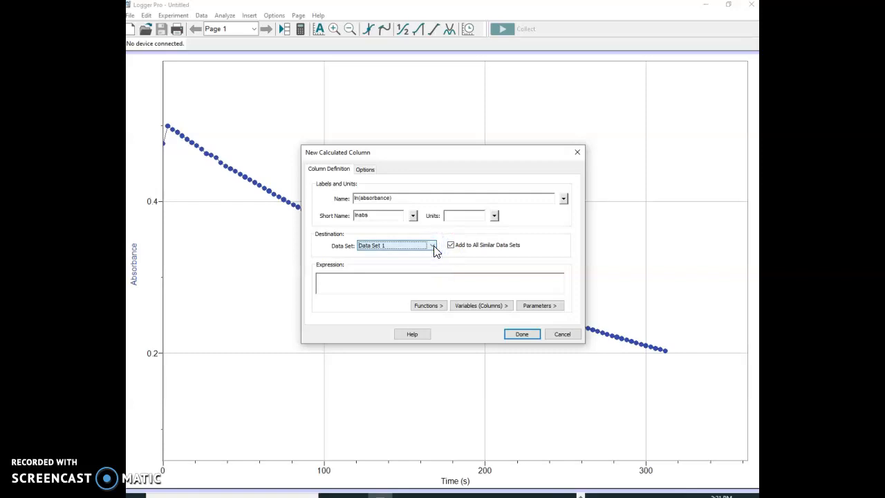
Define the column's expression as ln("Absorbance") using the ln function and the Absorbance variable, and create the column.
left_click(326, 280)
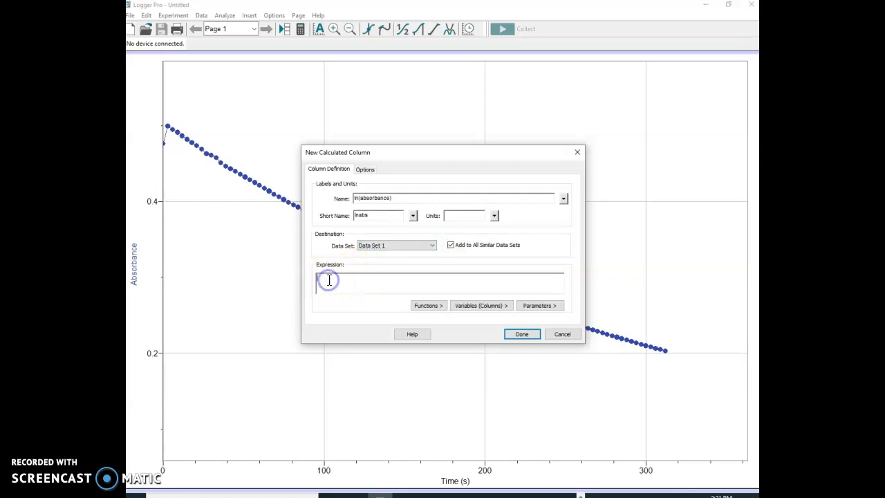
left_click(424, 307)
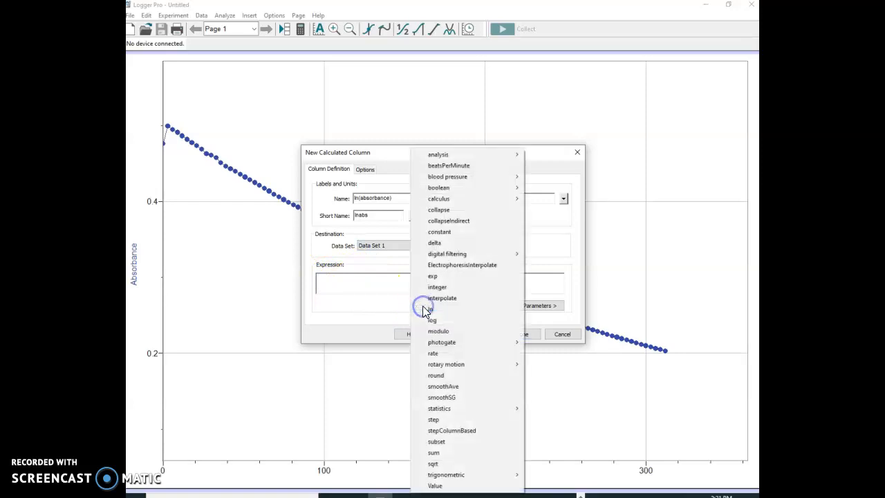
left_click(468, 309)
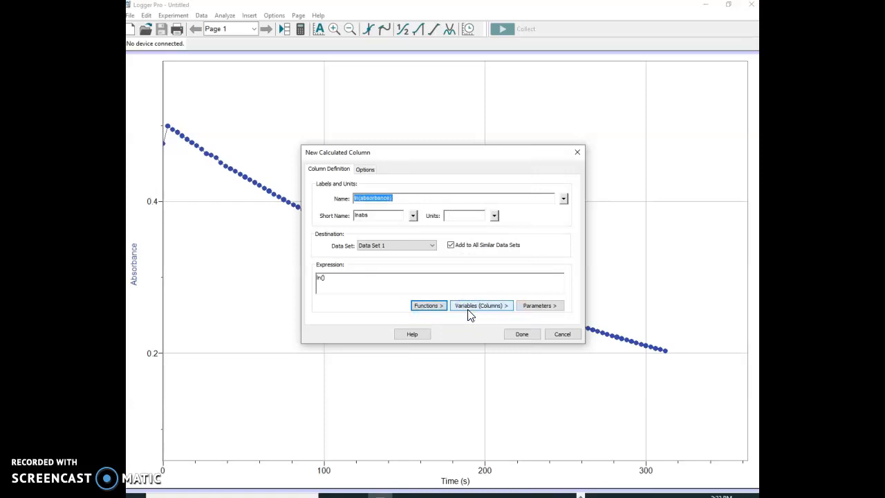
left_click(323, 279)
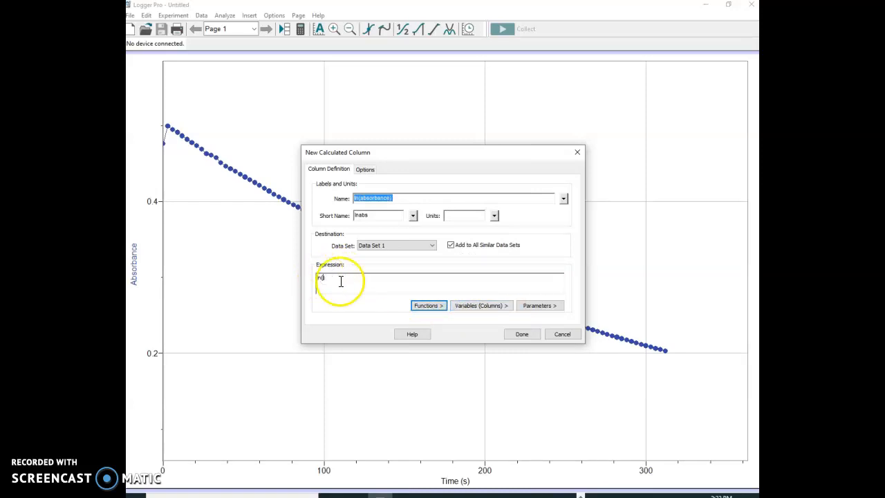
left_click(477, 305)
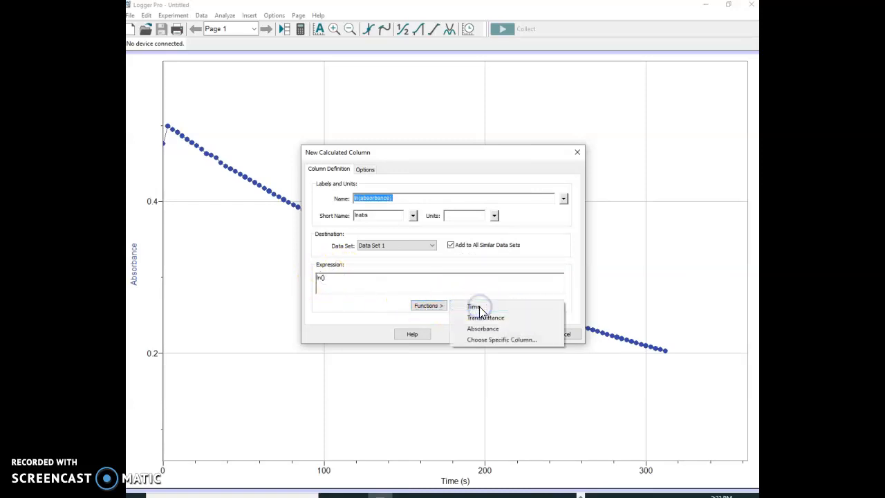
left_click(485, 329)
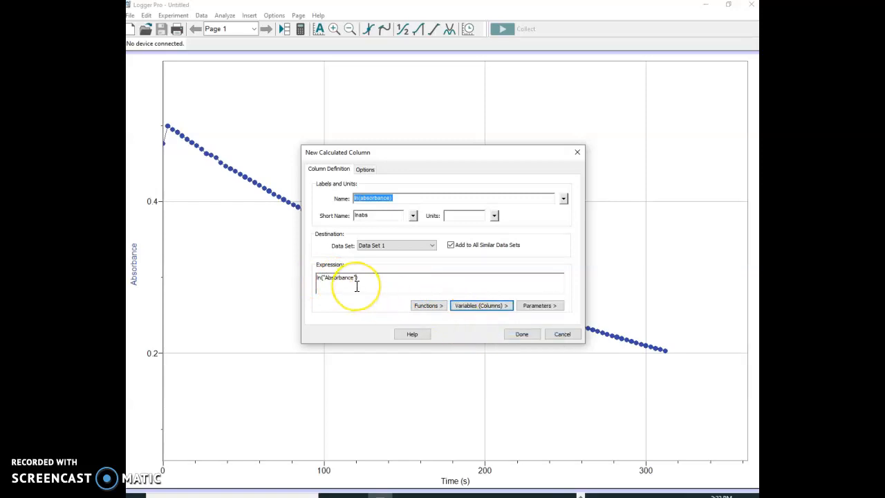
left_click(520, 335)
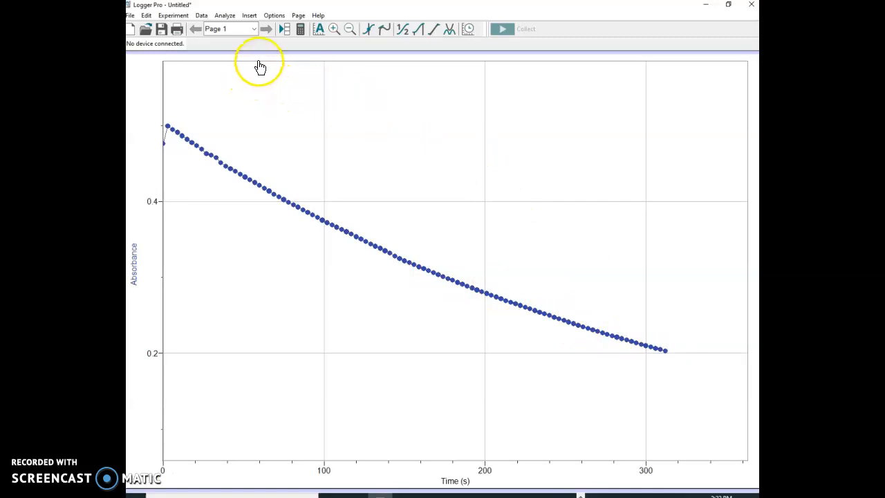
Insert a graph of ln(absorbance) versus time and select its data from about 8 s to 311 s, excluding the initial outlier.
left_click(250, 17)
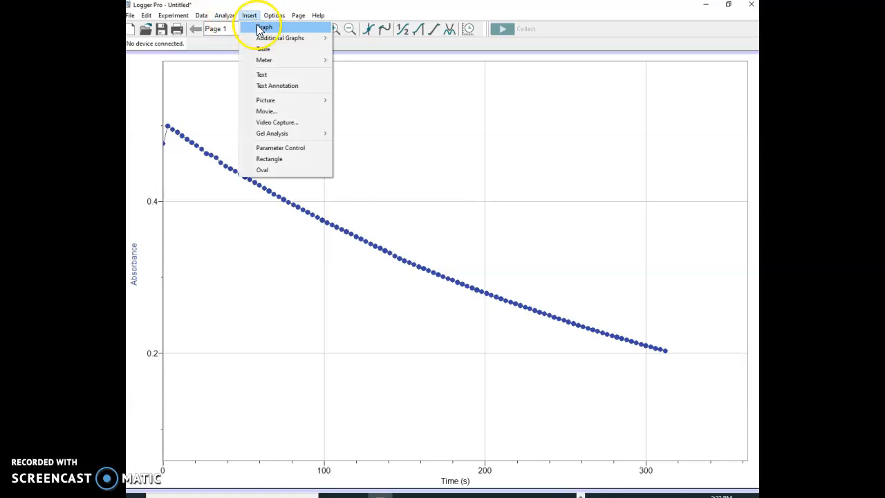
left_click(257, 28)
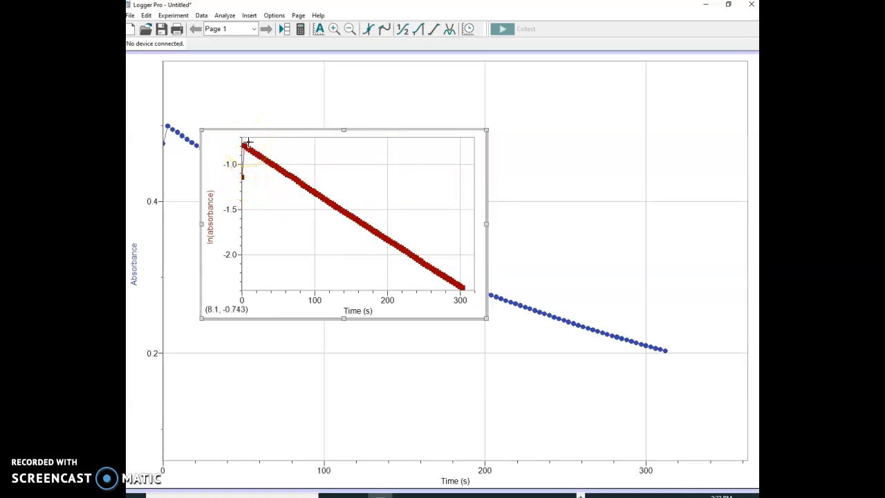
left_click_drag(249, 142, 469, 178)
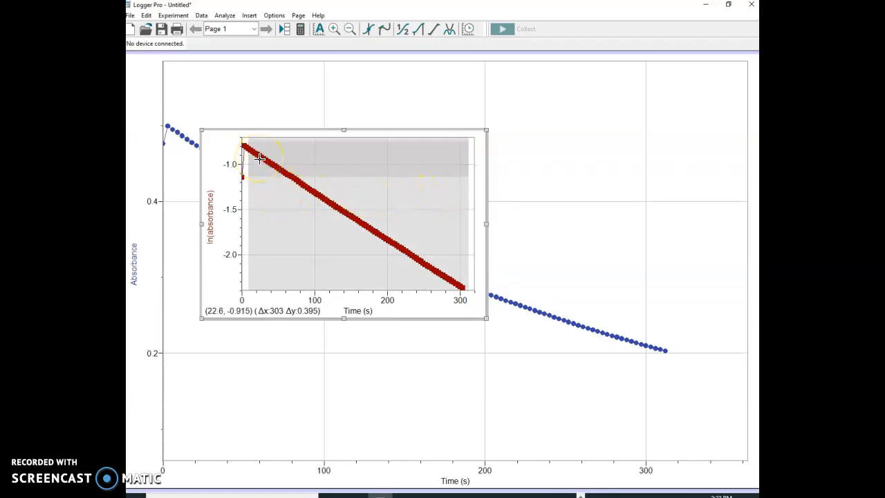
Apply a linear fit to the selected ln(absorbance) data and move the fit results box below the line.
left_click(232, 20)
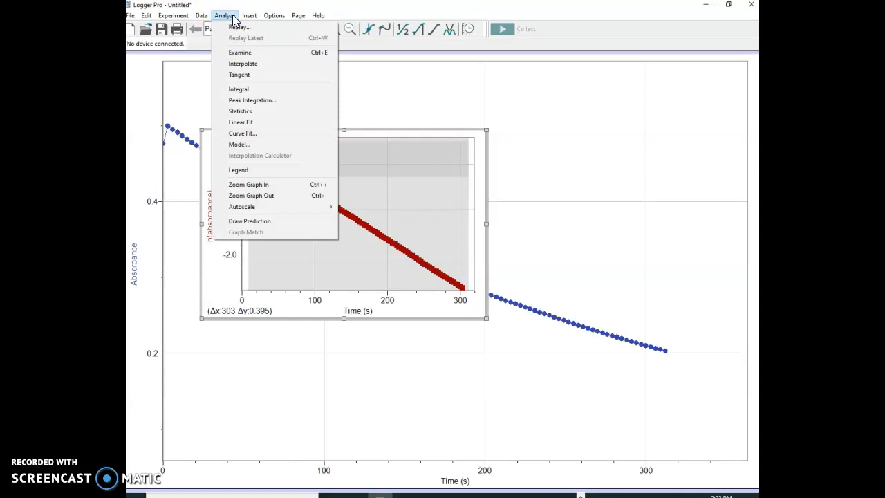
left_click(240, 122)
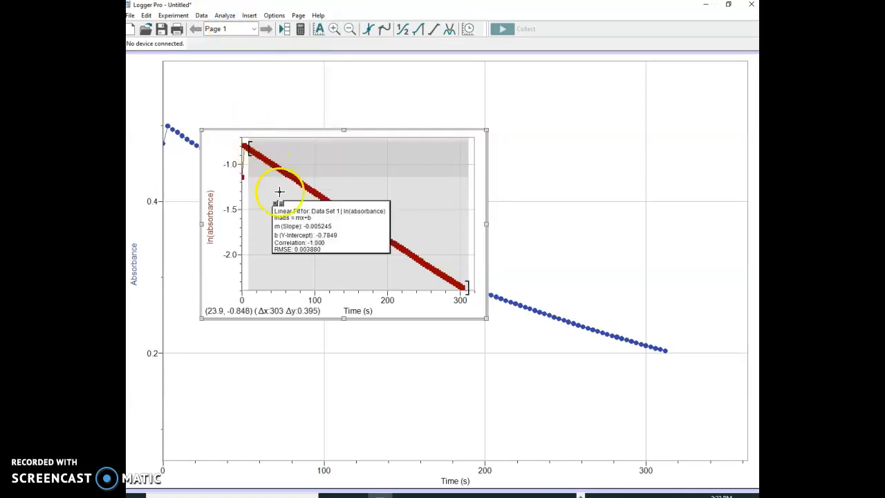
left_click(306, 213)
left_click_drag(306, 213, 301, 260)
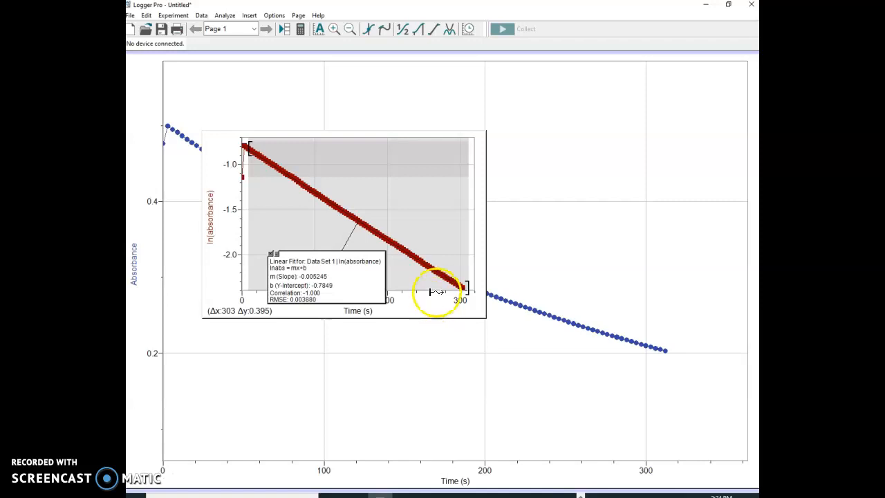
Delete the inset ln(absorbance) graph and return to the Absorbance versus time graph.
left_click(438, 132)
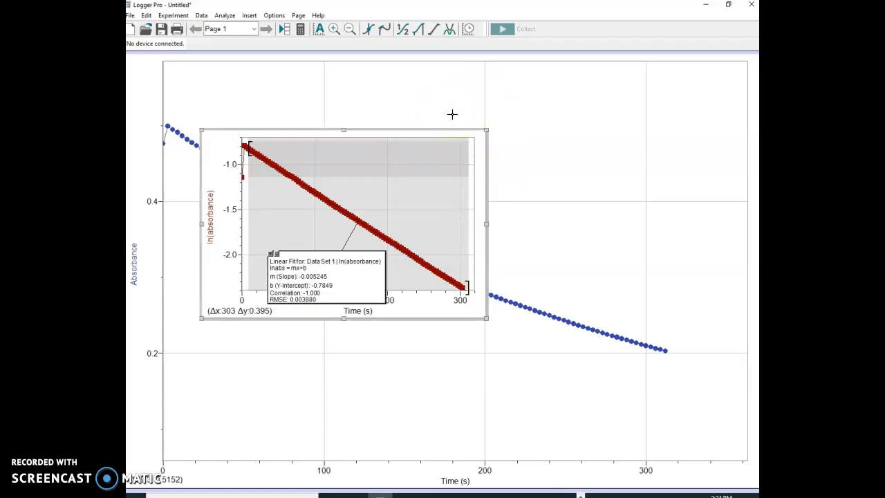
key("Delete")
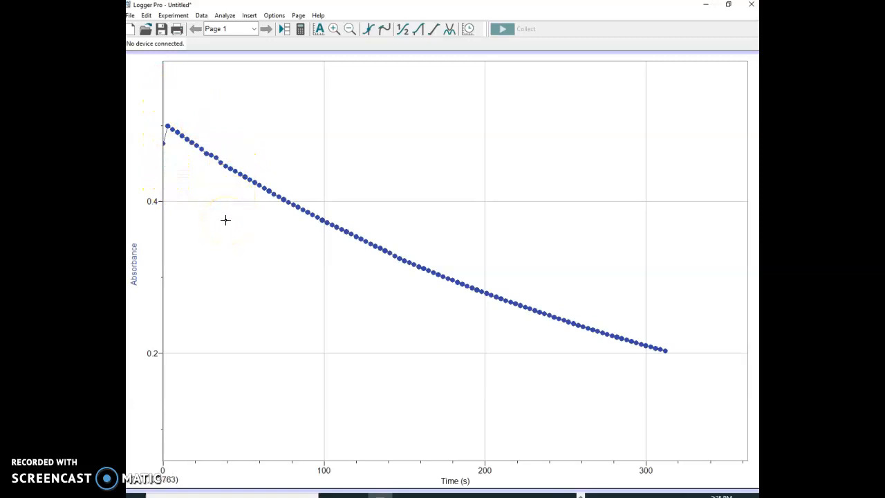
left_click(233, 176)
left_click(201, 160)
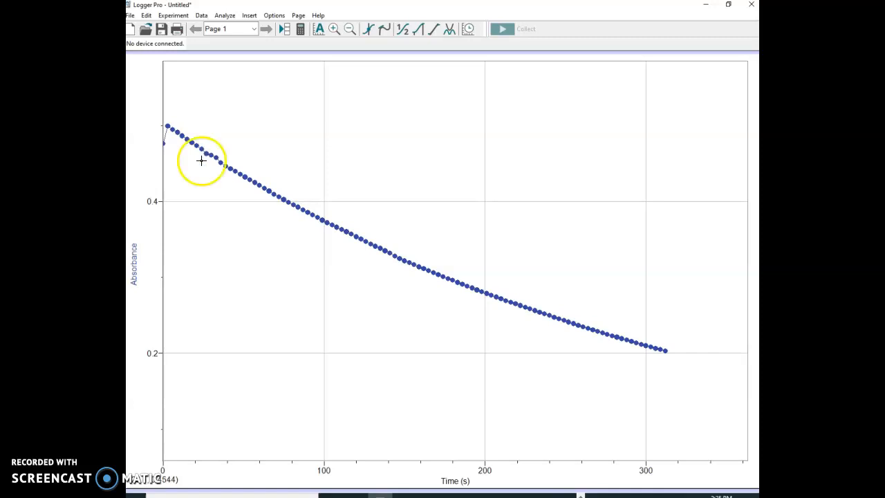
Use Examine to read the absorbance along the curve, including at about 27 s, and turn Examine off.
left_click(232, 22)
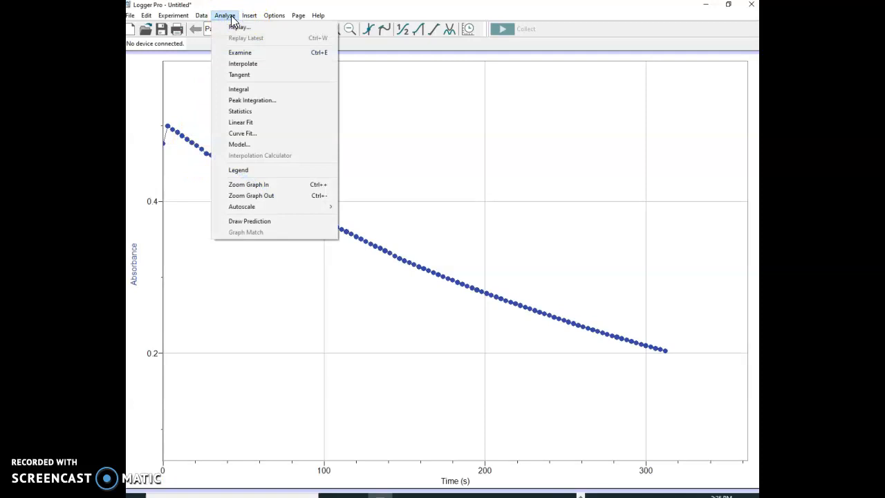
left_click(238, 53)
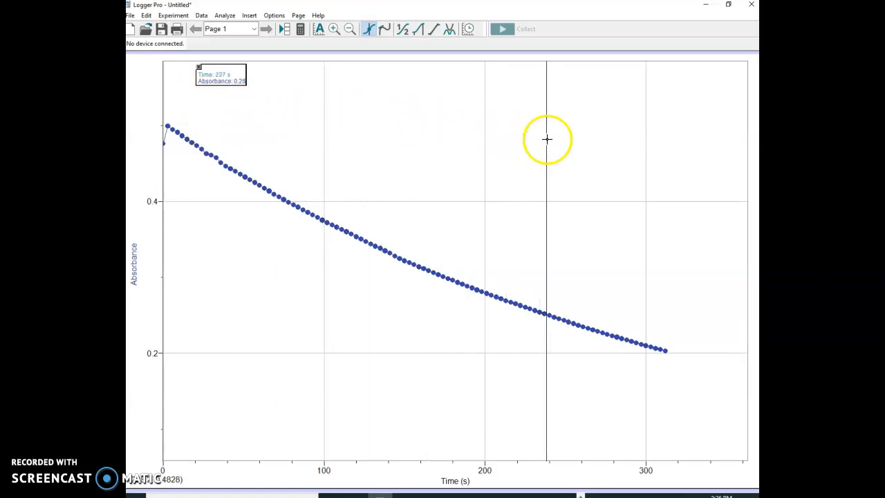
left_click(208, 145)
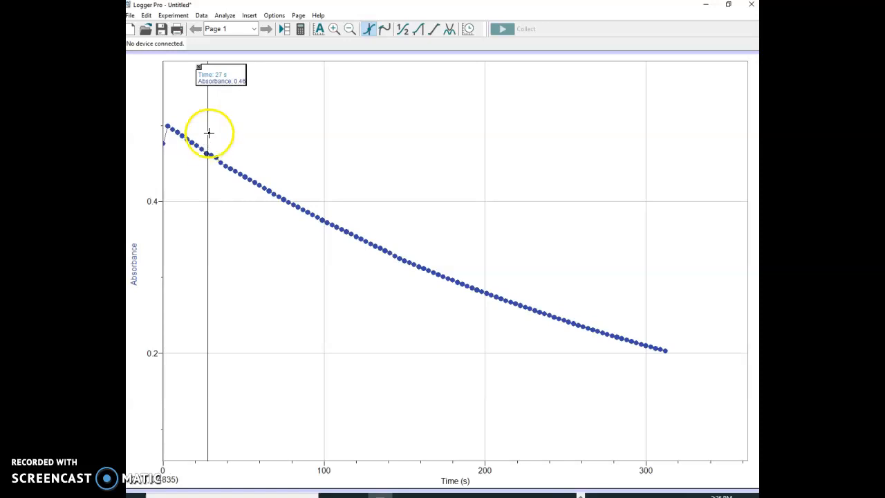
left_click(225, 15)
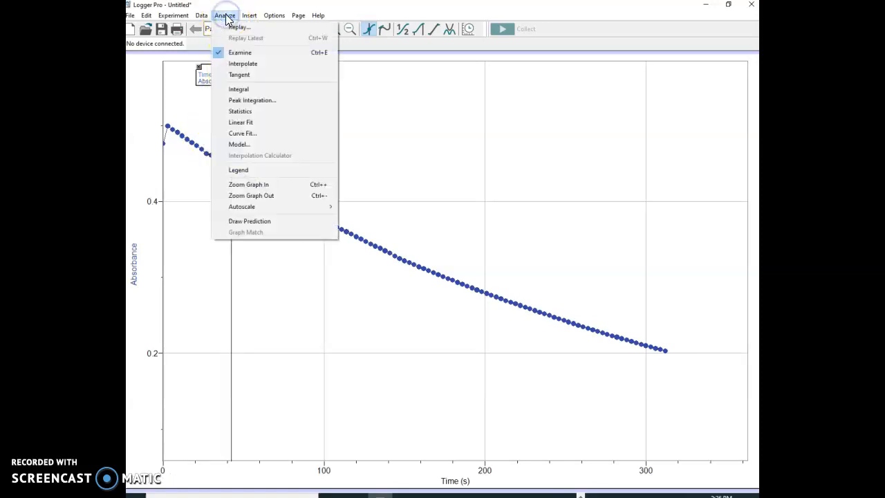
left_click(221, 53)
Use the Tangent tool to read the slope of the absorbance curve at several times, including 39 s and 60 s.
left_click(224, 15)
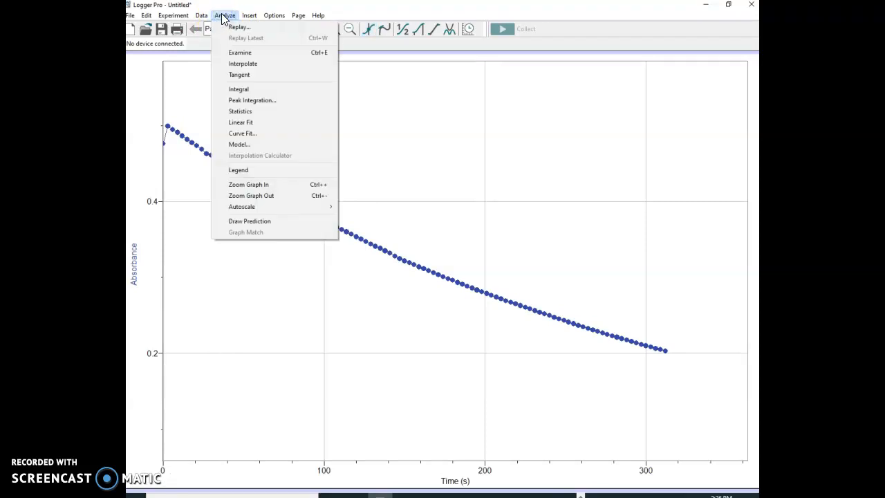
left_click(238, 75)
left_click_drag(240, 83, 225, 167)
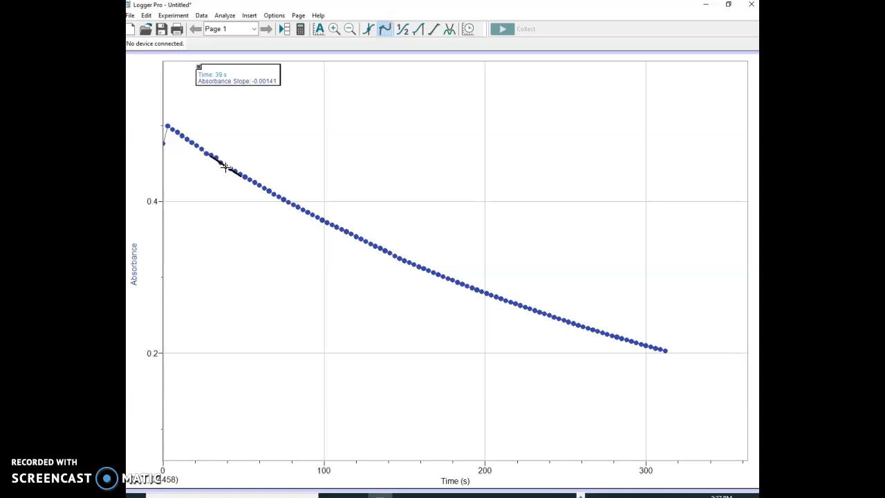
left_click(226, 167)
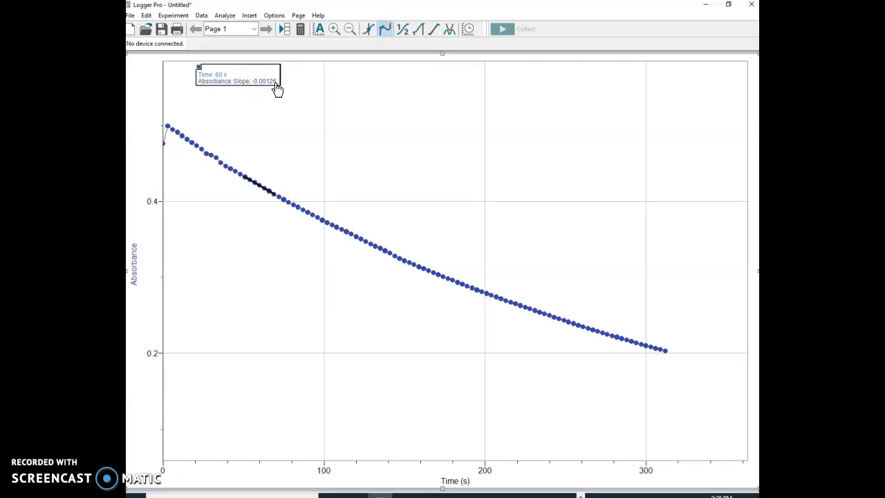
left_click_drag(265, 103, 200, 147)
left_click(205, 157)
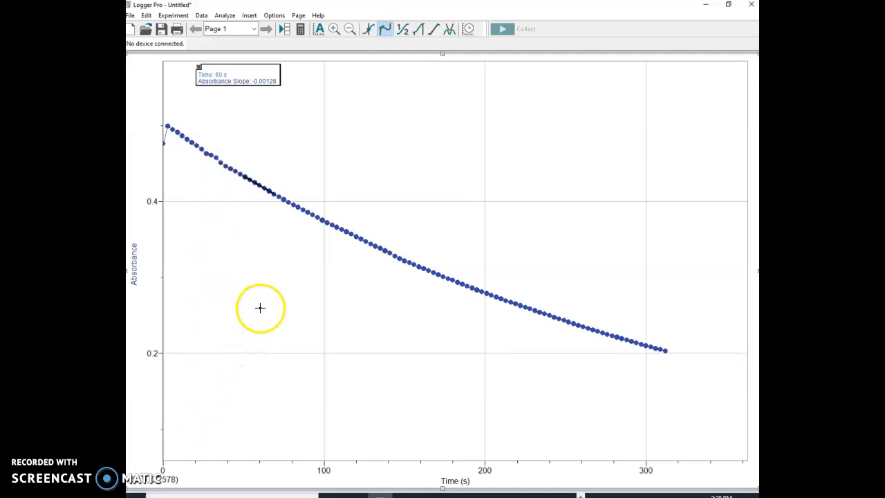
Start a new blank file without saving the current changes, and place the cursor in the first X cell of the data table.
left_click(131, 15)
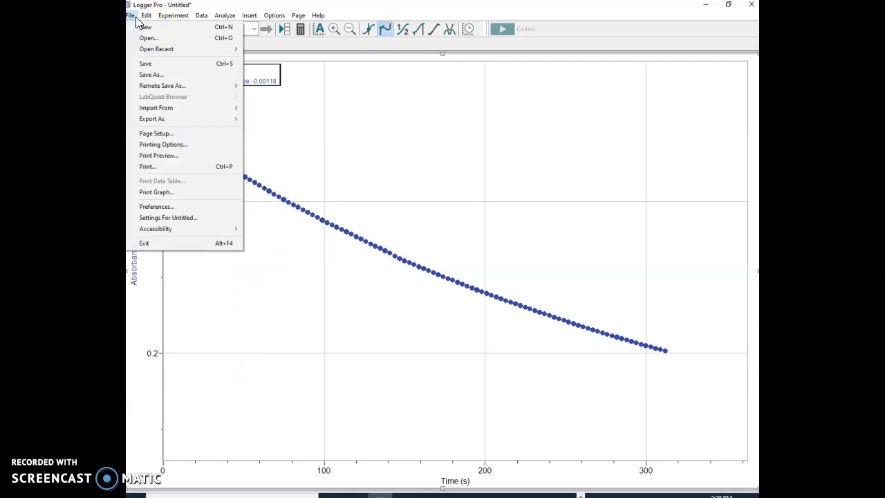
left_click(132, 16)
left_click(132, 17)
left_click(141, 26)
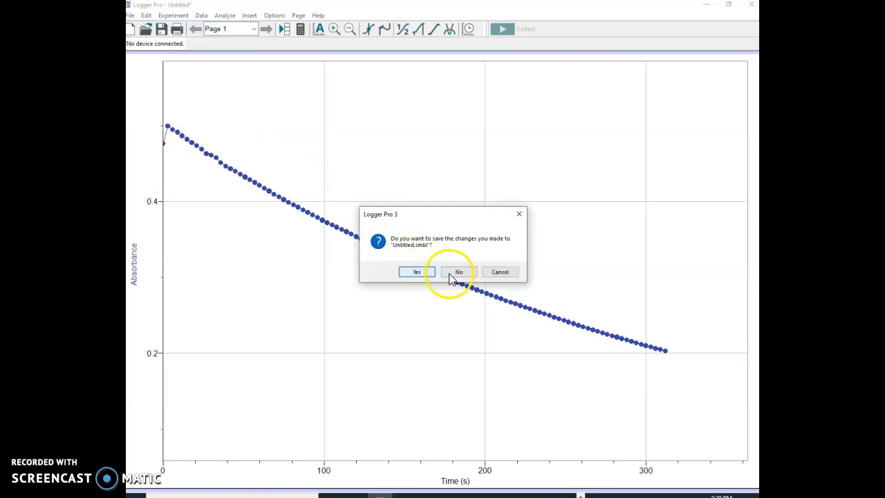
left_click(456, 273)
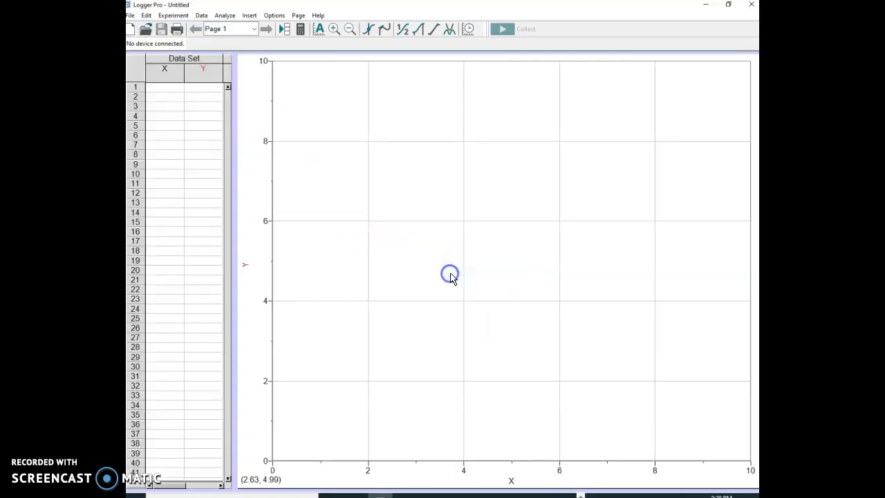
left_click(168, 87)
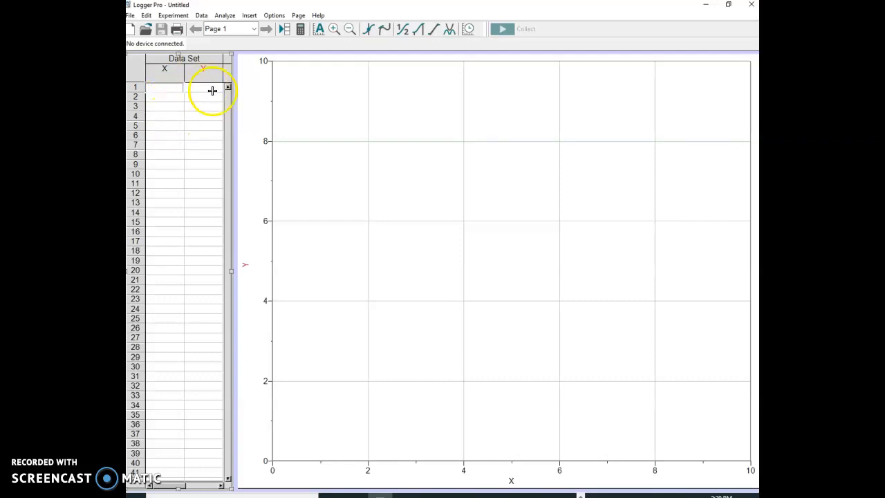
left_click(606, 179)
left_click(603, 185)
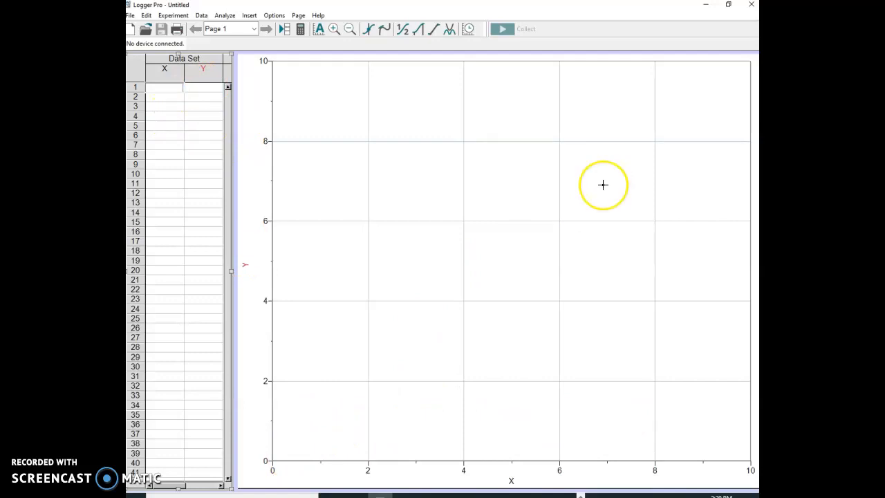